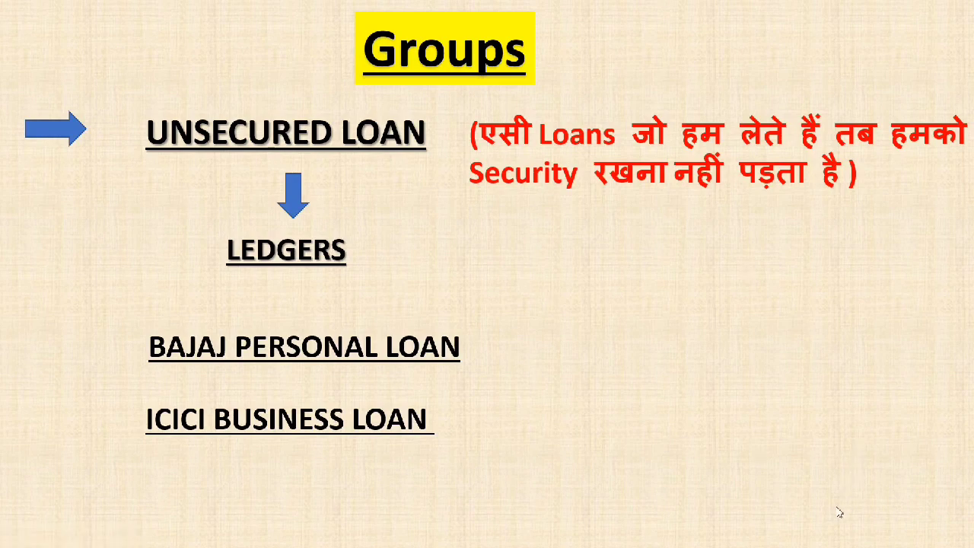
Step: Switch to TallyPrime and name the new ledger BAJAJ BUSINESS LOAN, placing it under the Unsecured Loans group
key(alt+Tab)
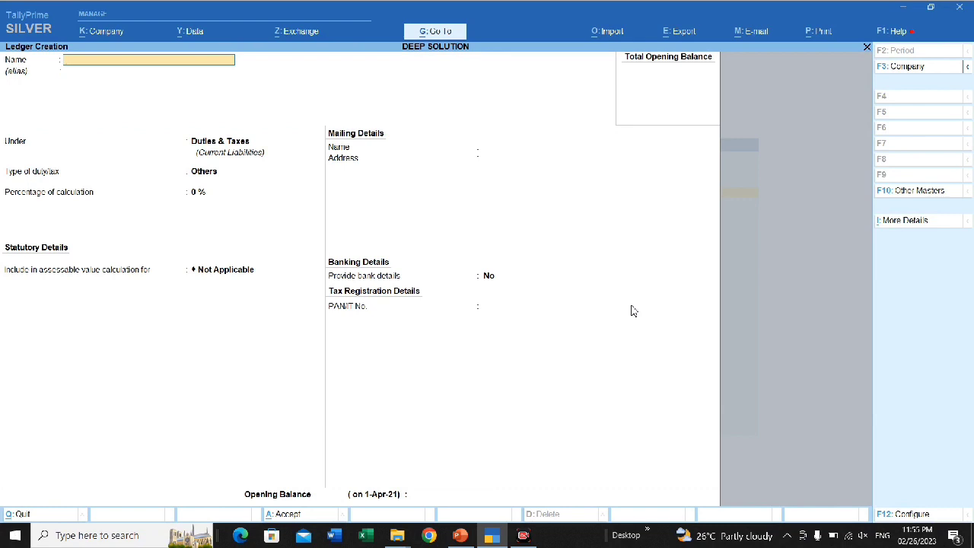
text(BAJAJ BUSINESS LOAN)
key(Return)
text(UN)
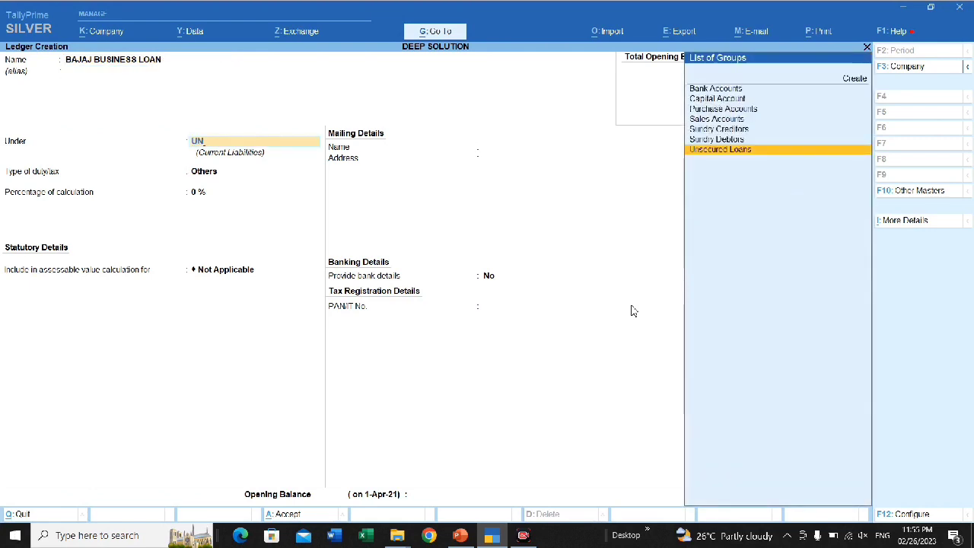
key(Return)
Step: Keep the loan ledger's default mailing, banking and tax details, with no GSTIN/UIN, and proceed to the opening balance
key(Return)
key(Return)
key(Return)
key(Return)
key(Return)
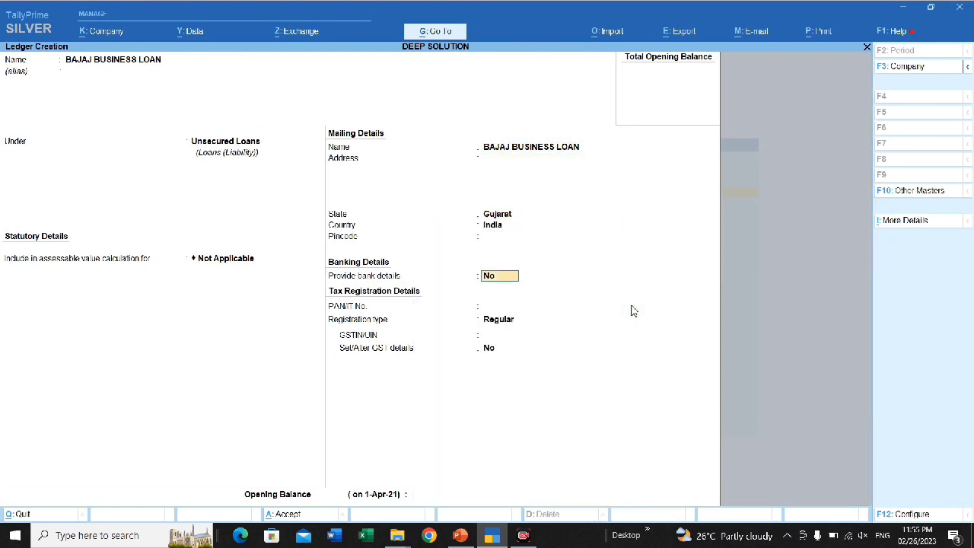
key(Return)
key(Return)
key(Return)
key(Return)
key(Return)
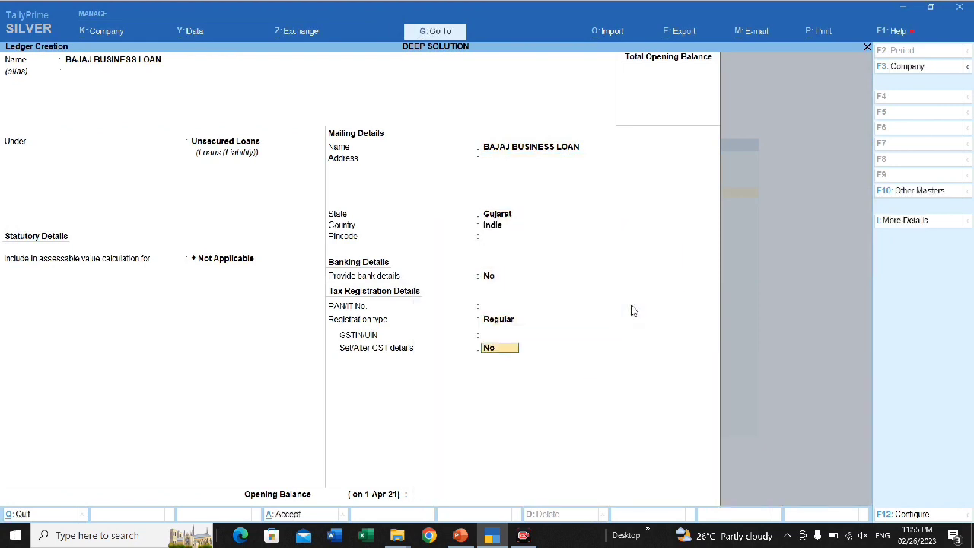
key(Return)
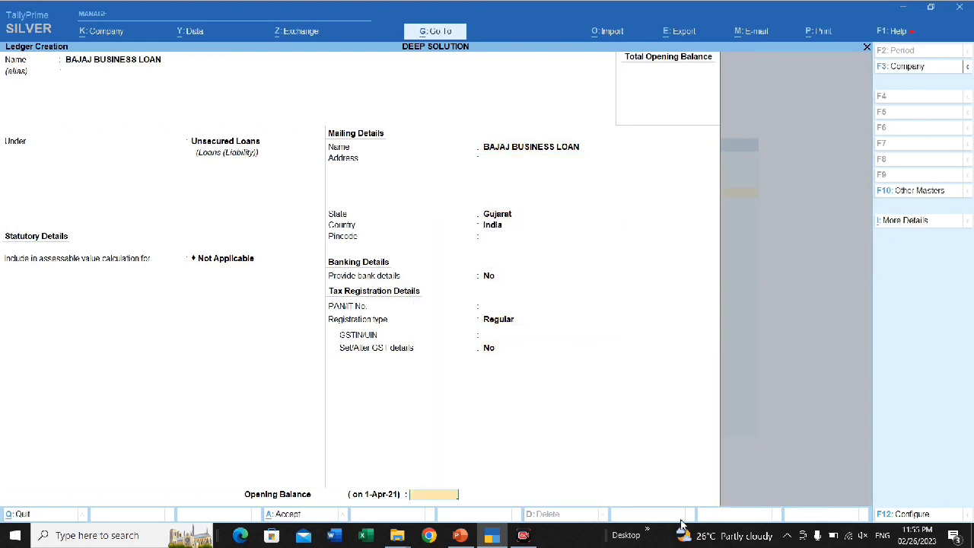
Step: Switch to the slide show and advance to the Loan & Advances group slide
key(alt+Tab)
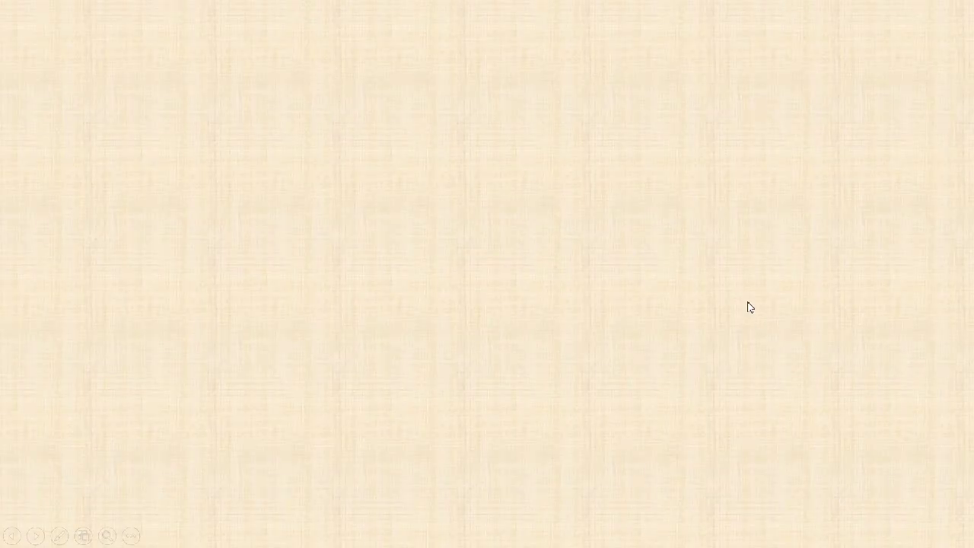
click(751, 308)
click(750, 308)
click(751, 307)
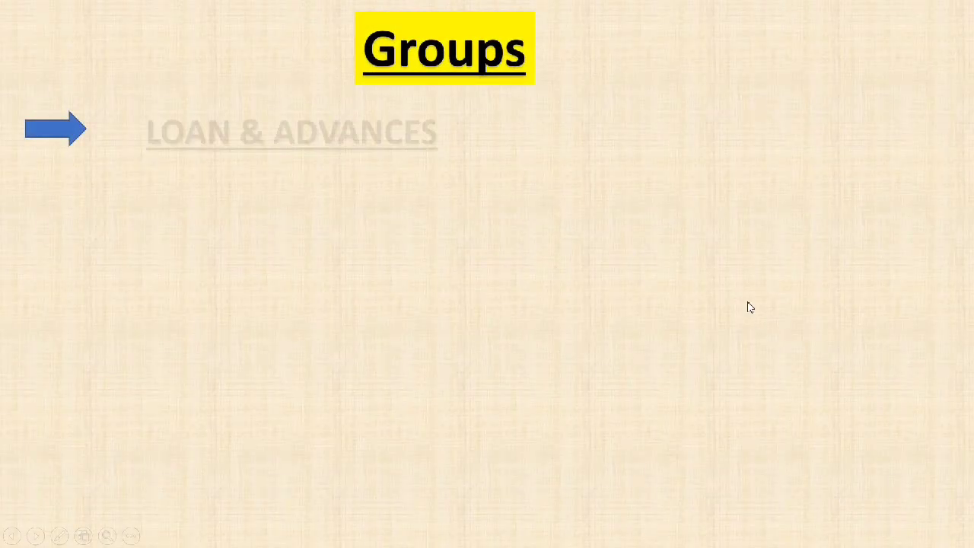
click(751, 307)
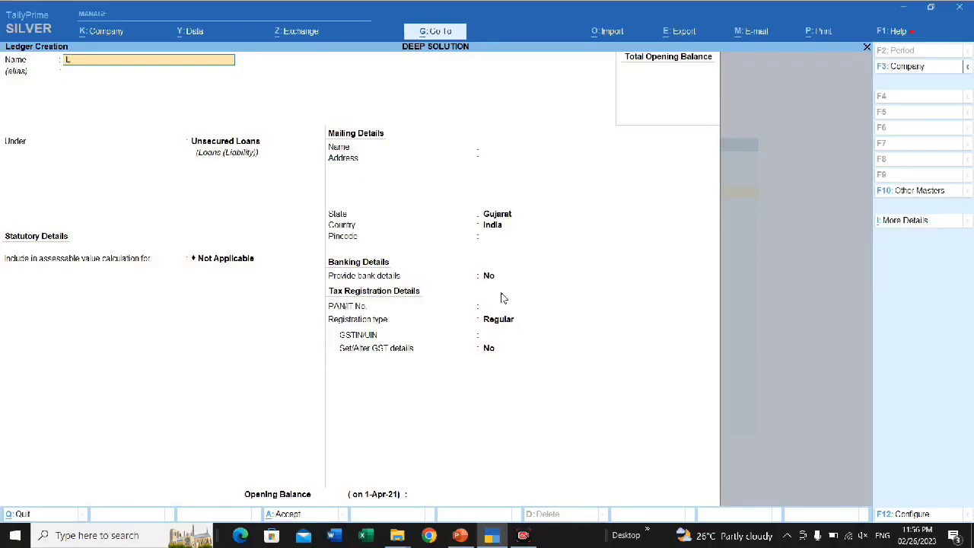
Step: Name the new ledger as a loan given to the borrower and place it under Loans & Advances (Asset)
text(OAN GIVEN TO SURESH)
key(Return)
key(Return)
text(LO)
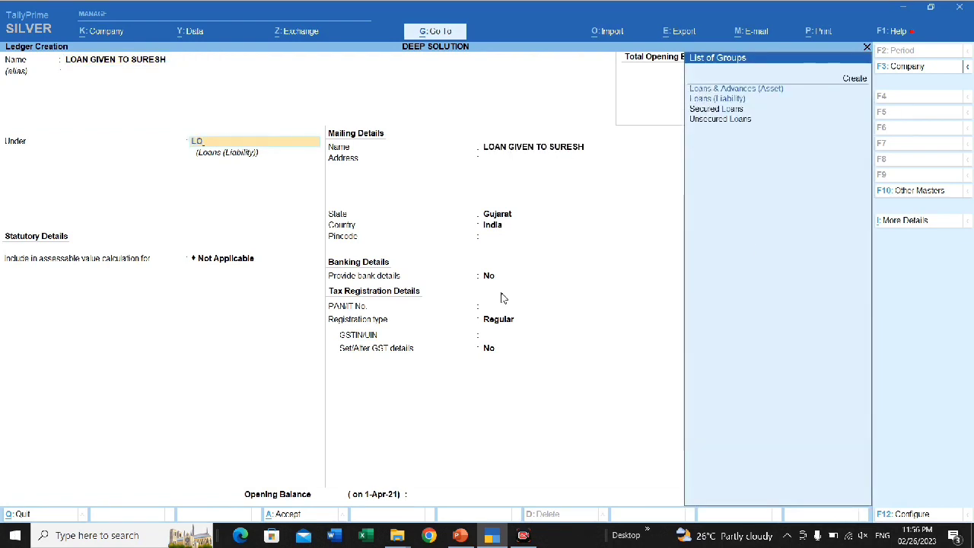
key(Return)
Step: Keep the ledger's Gujarat, India, no-bank-details and Regular registration defaults with GSTIN/UIN blank, and switch to the slide show
key(Return)
key(Return)
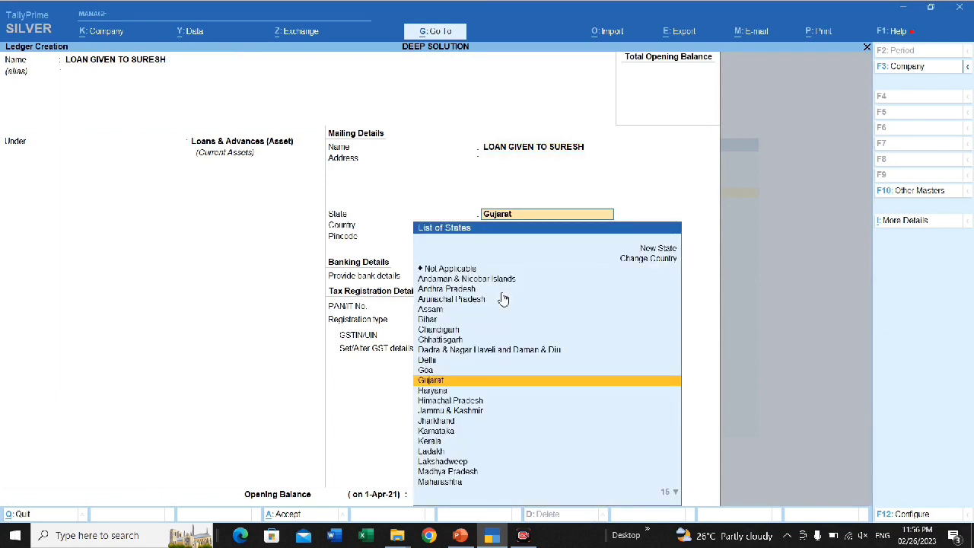
key(Return)
key(Return)
key(Return)
key(Return)
key(Return)
key(Return)
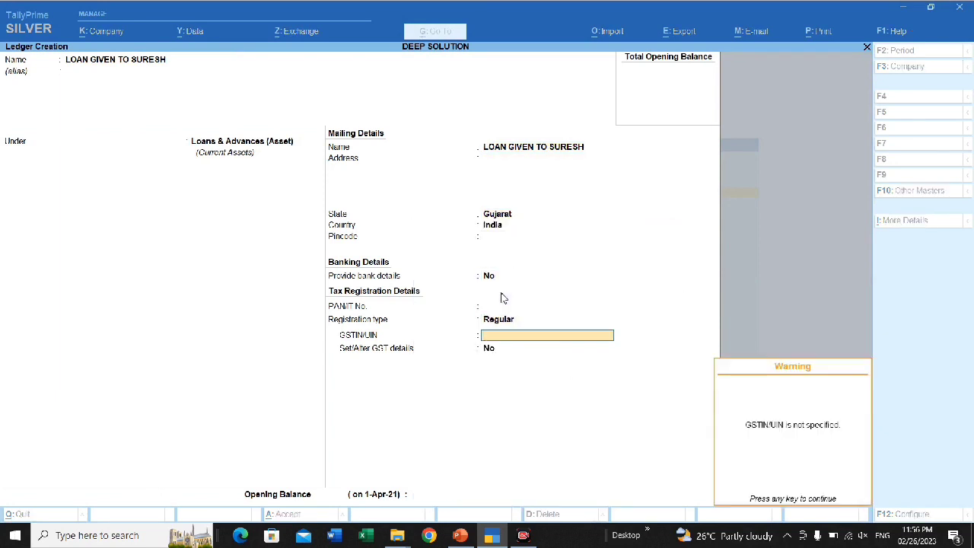
key(Return)
key(Return)
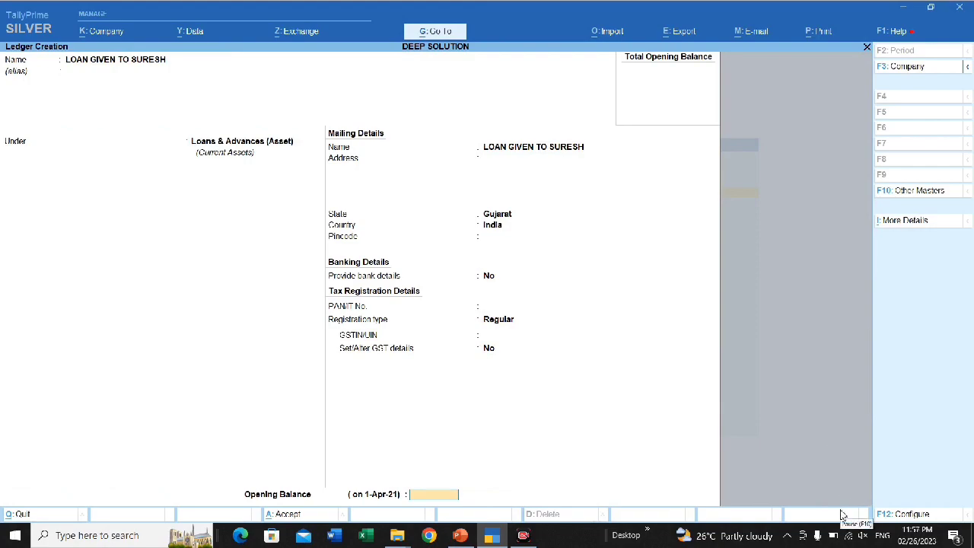
key(alt+Tab)
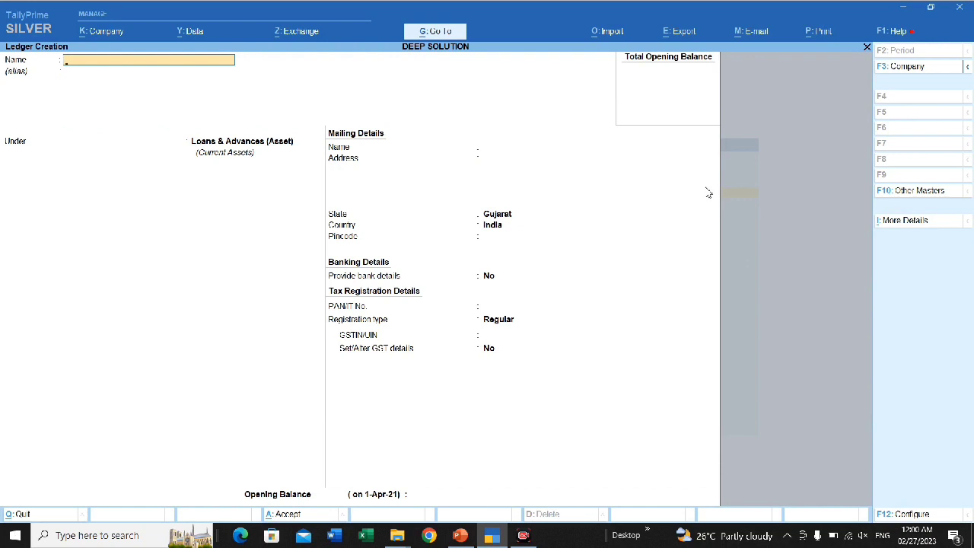
Step: Name the new ledger LOCAL SALES and place it under the Sales Accounts group
text(LOCAL 8ALES)
key(Return)
text(SAL)
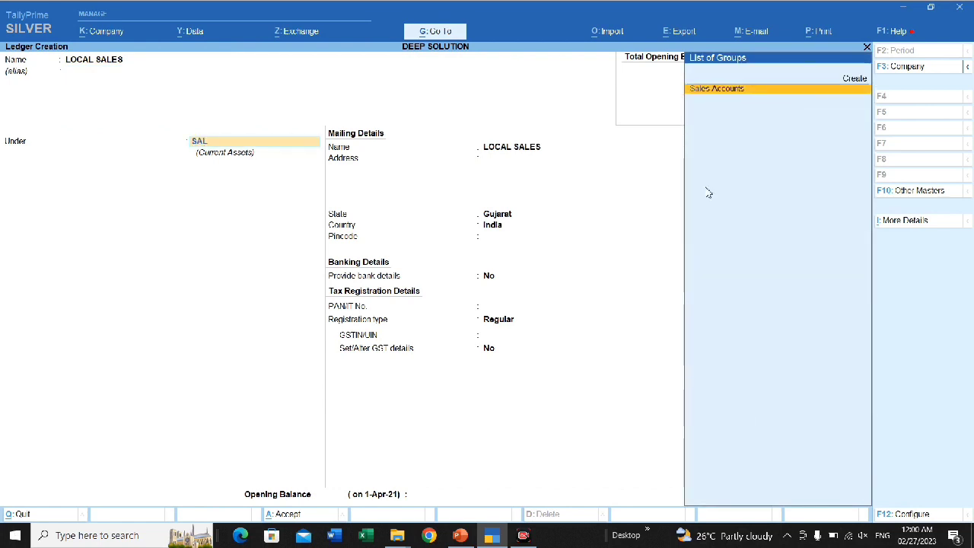
key(Return)
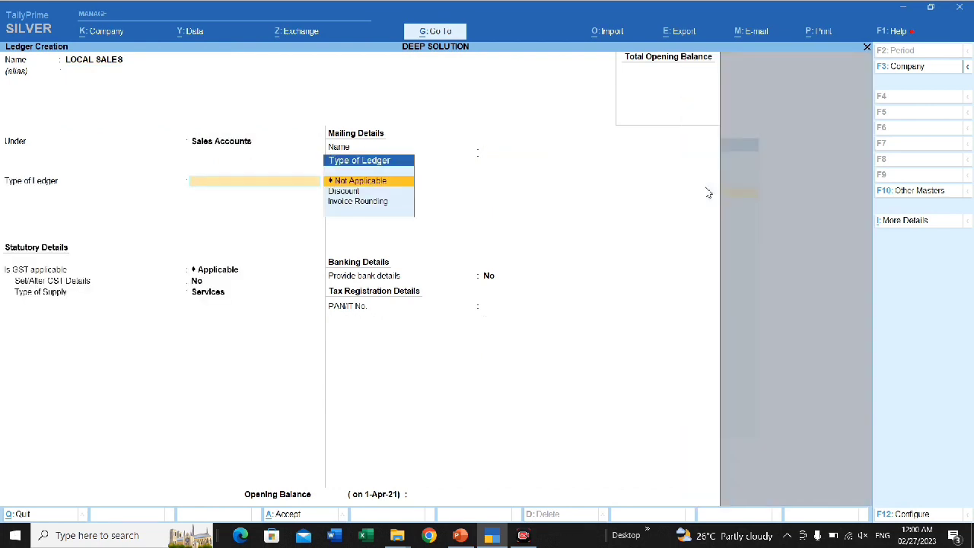
Step: Set the sales ledger's type to Not Applicable, keeping GST Applicable, supply type Services and no bank details
key(Return)
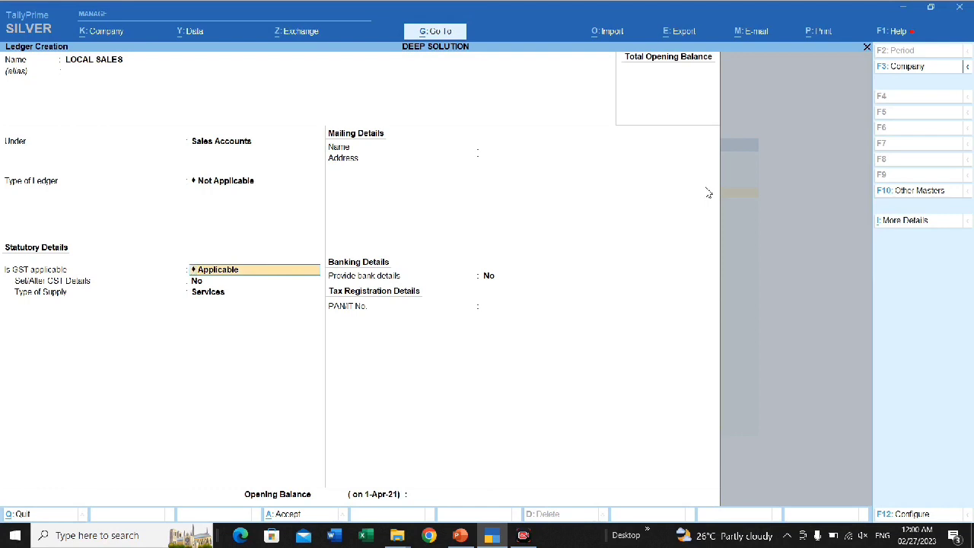
key(Return)
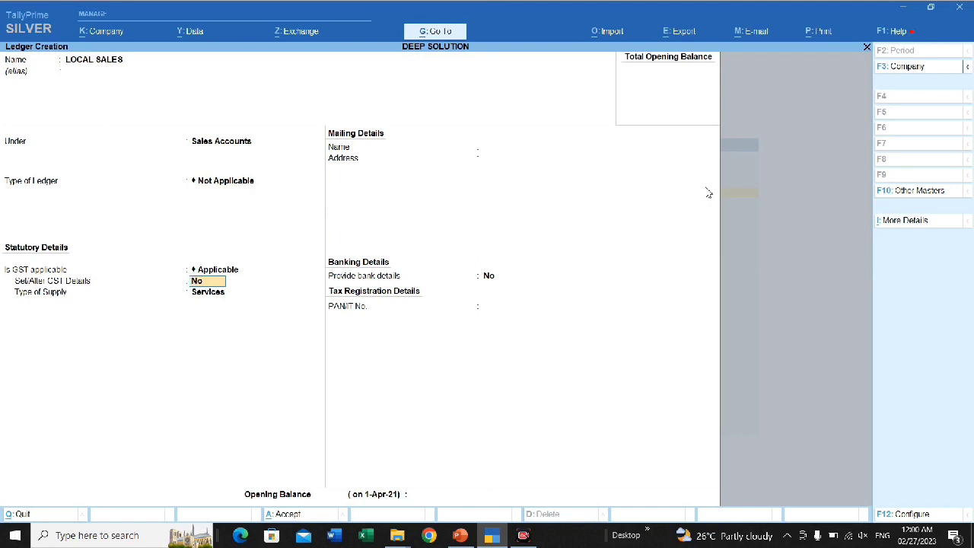
key(Return)
key(Return)
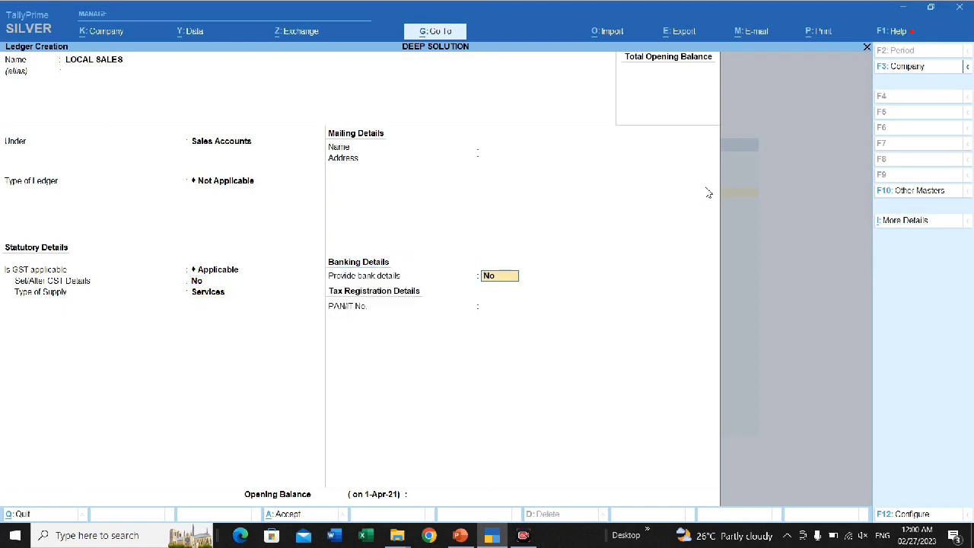
key(Return)
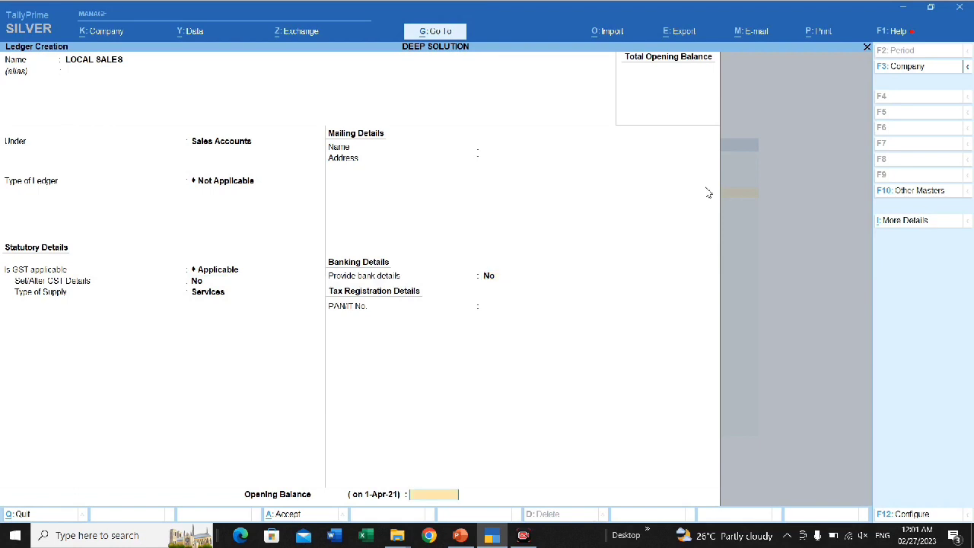
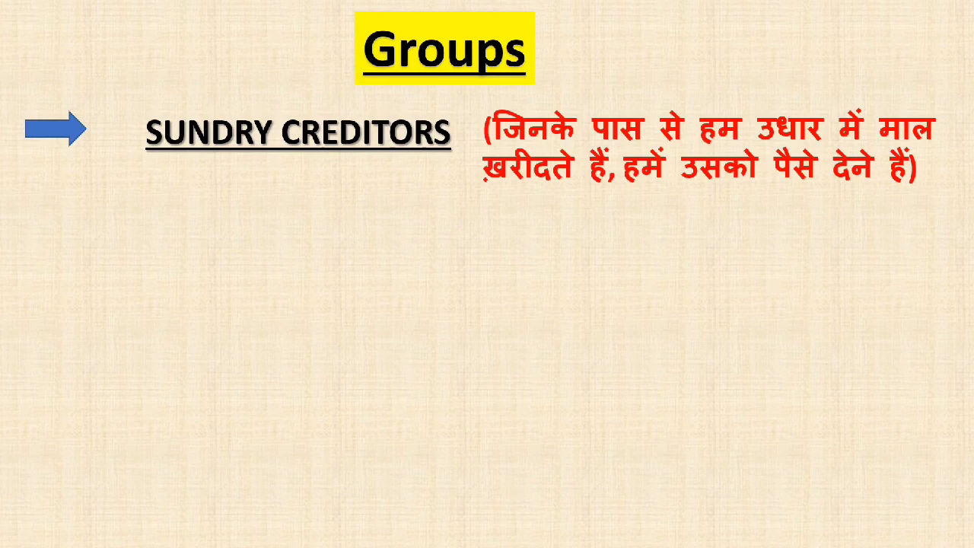
Step: Reveal the ledger examples on the Sundry Creditors group slide
key(Right)
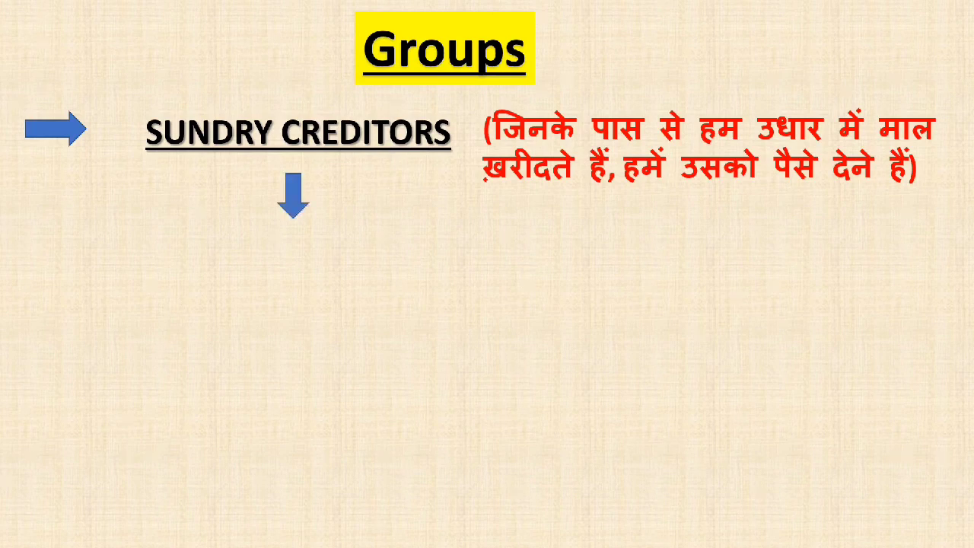
key(Right)
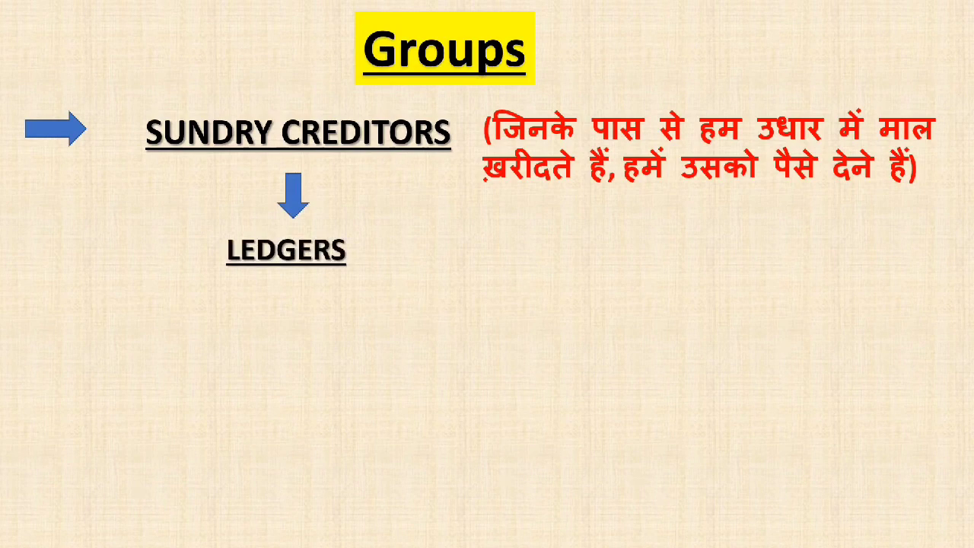
key(Right)
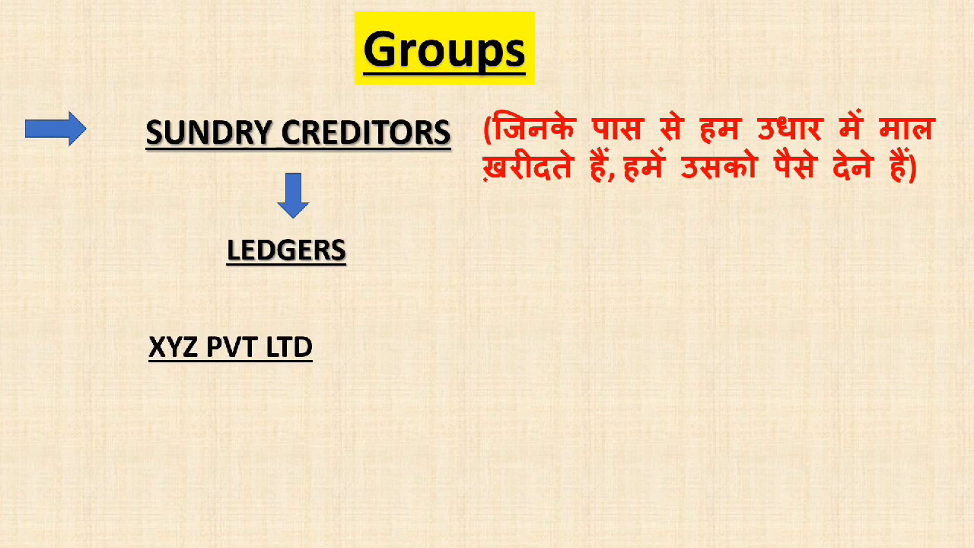
key(Right)
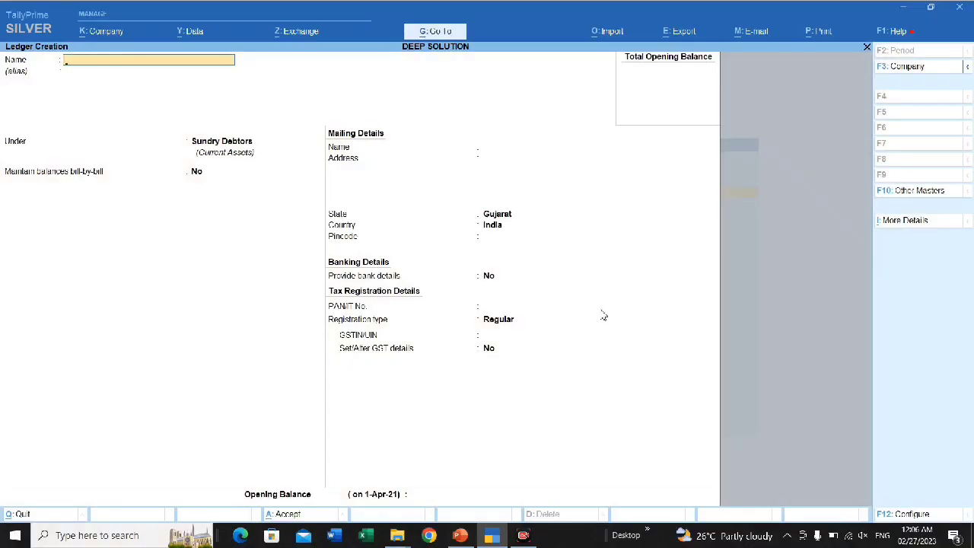
Step: Name the new ledger RAMESH TRADERS under Sundry Creditors and set bill-by-bill balance maintenance to No
text(RAMESH TRADERS)
key(Return)
key(Return)
text(S)
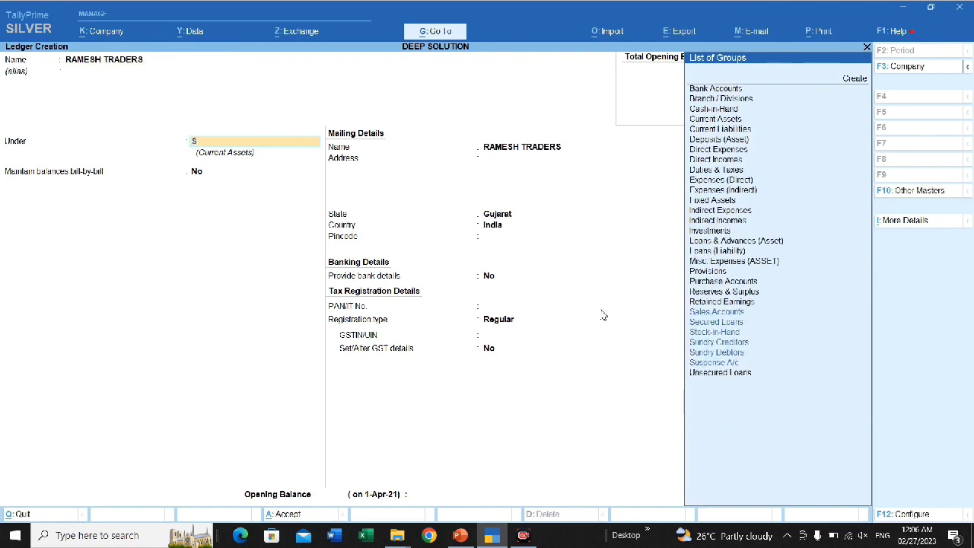
text(UND)
key(Return)
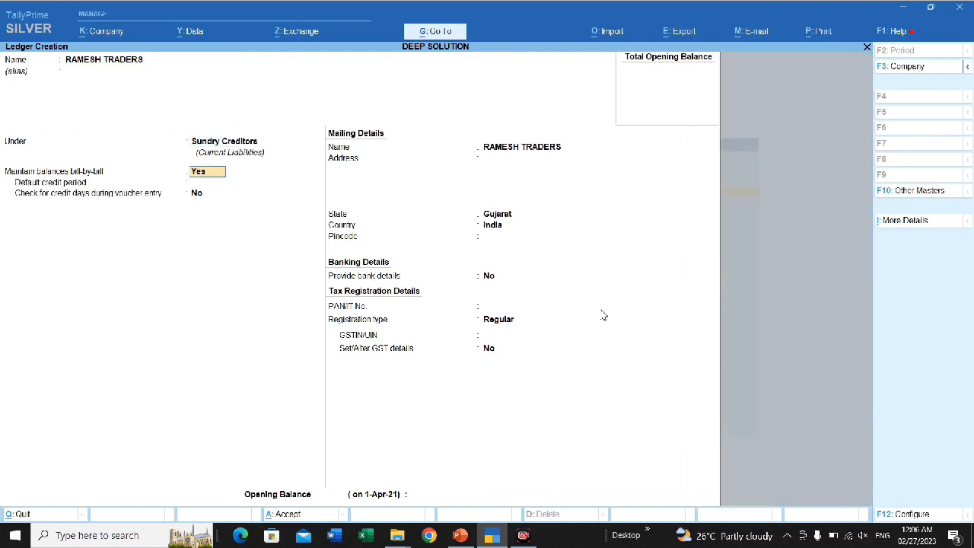
text(n)
key(Return)
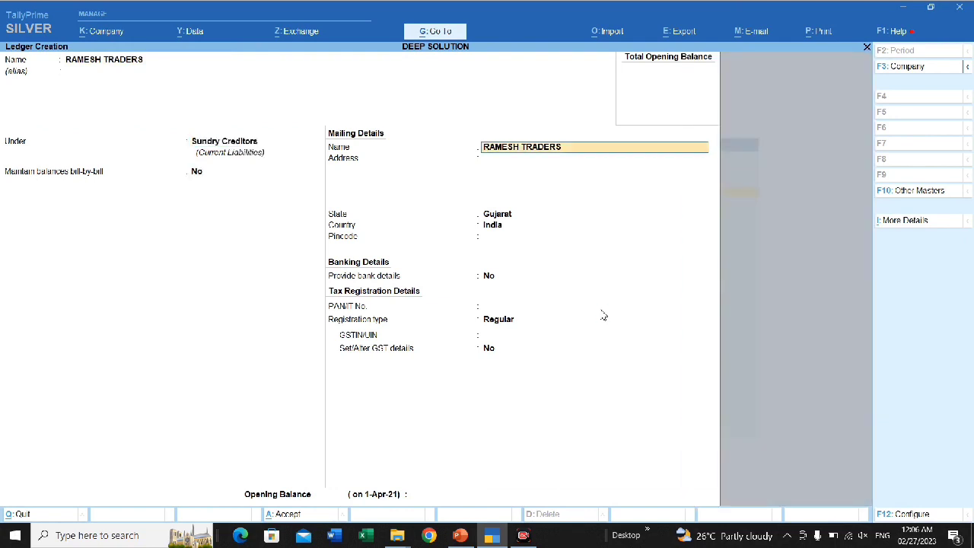
Step: Keep the creditor ledger's Gujarat, India, no-bank-details and Regular registration defaults, leaving GSTIN/UIN blank and GST details at No
key(Return)
key(Return)
key(Return)
key(Return)
key(Return)
key(Return)
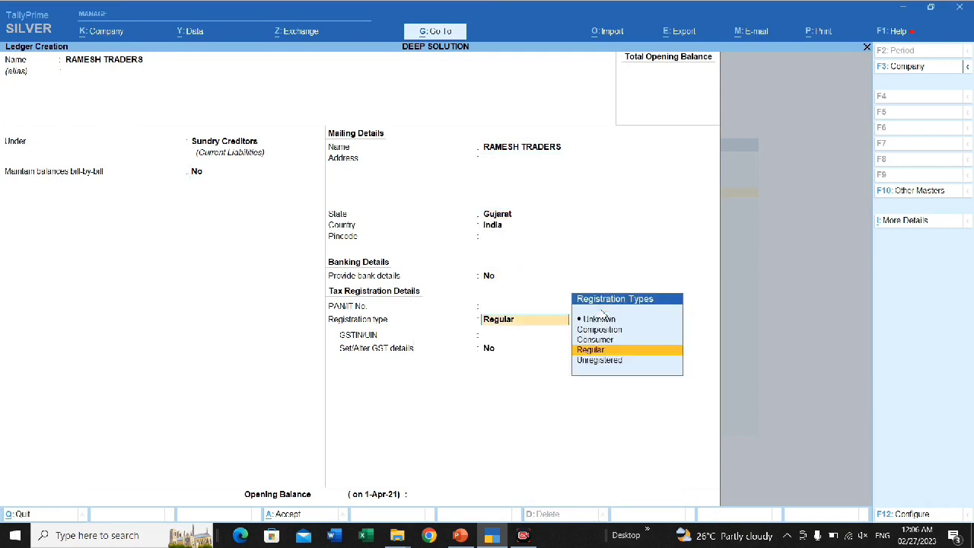
key(Return)
key(Return)
key(Return)
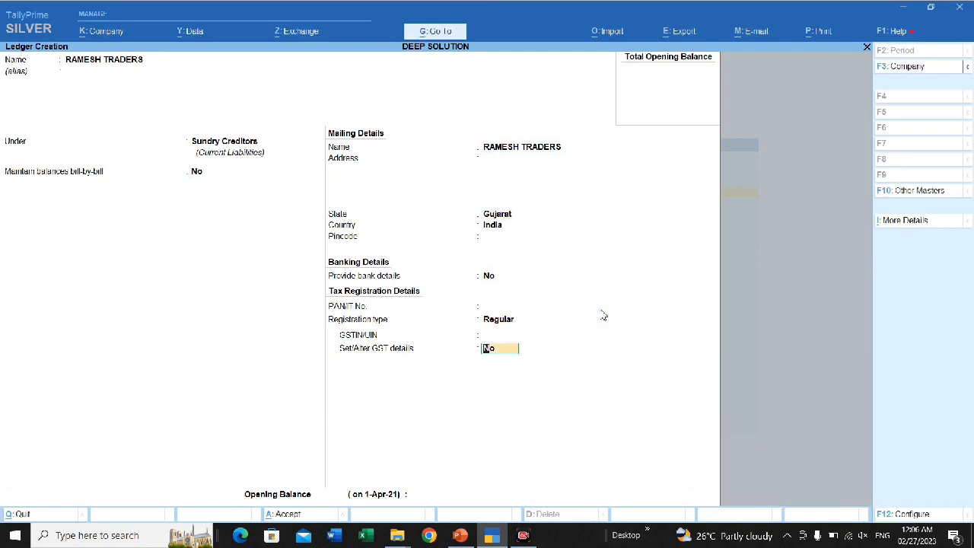
key(Return)
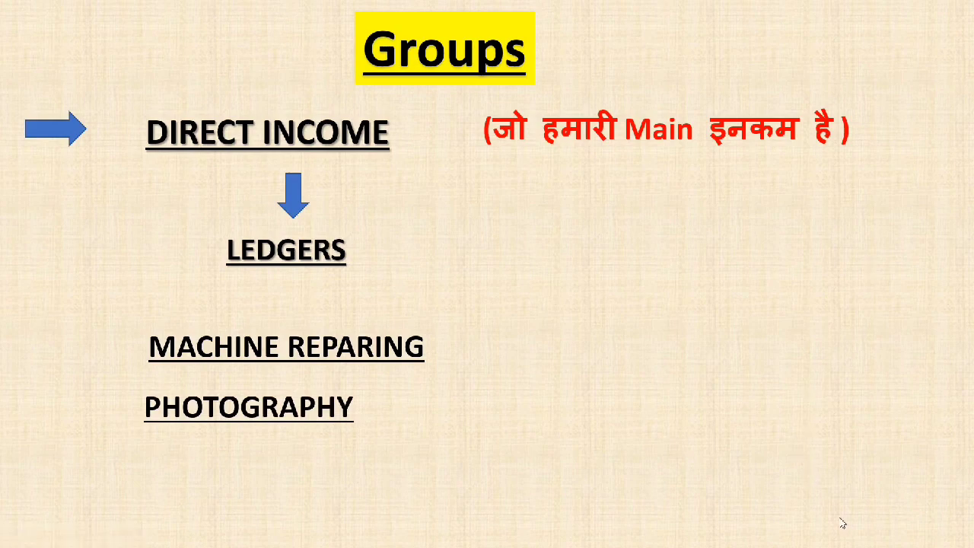
Step: Switch to TallyPrime and name the new ledger PHOTOGRAPHY INCOME
key(alt+Tab)
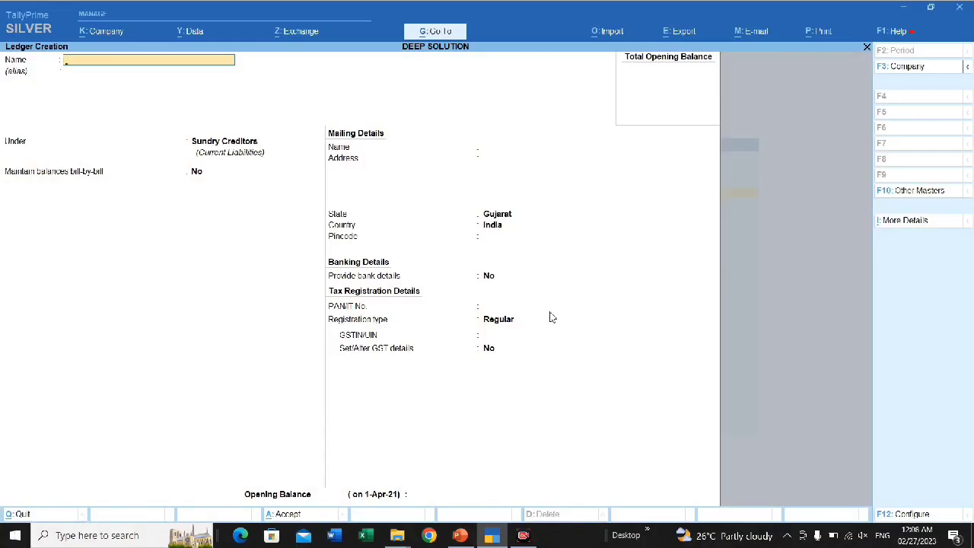
text(PHOTO)
text(GRA)
text(PG)
key(BackSpace)
key(BackSpace)
key(BackSpace)
text(PHY INCOME)
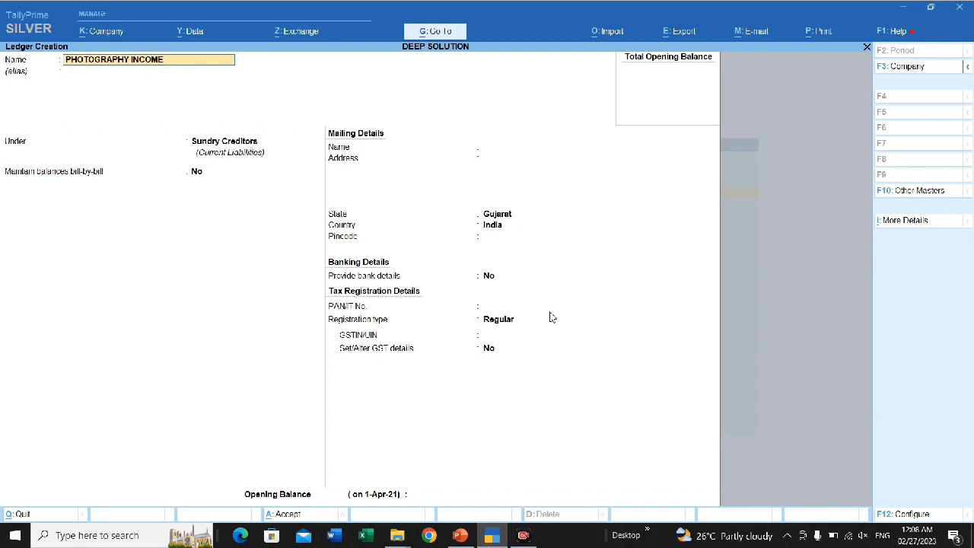
Step: Place the photography ledger under the Direct Incomes group with its ledger type as Not Applicable
key(Return)
text(DIR)
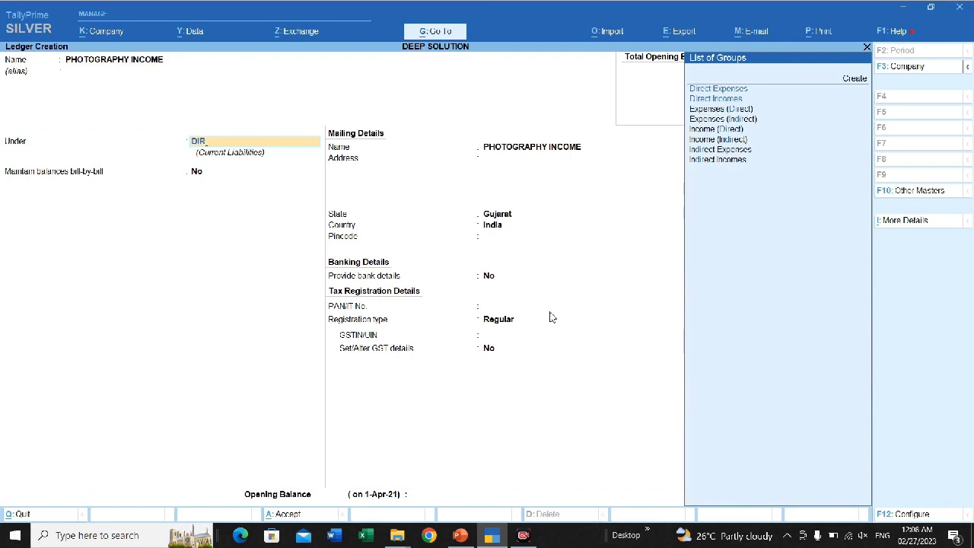
key(Down)
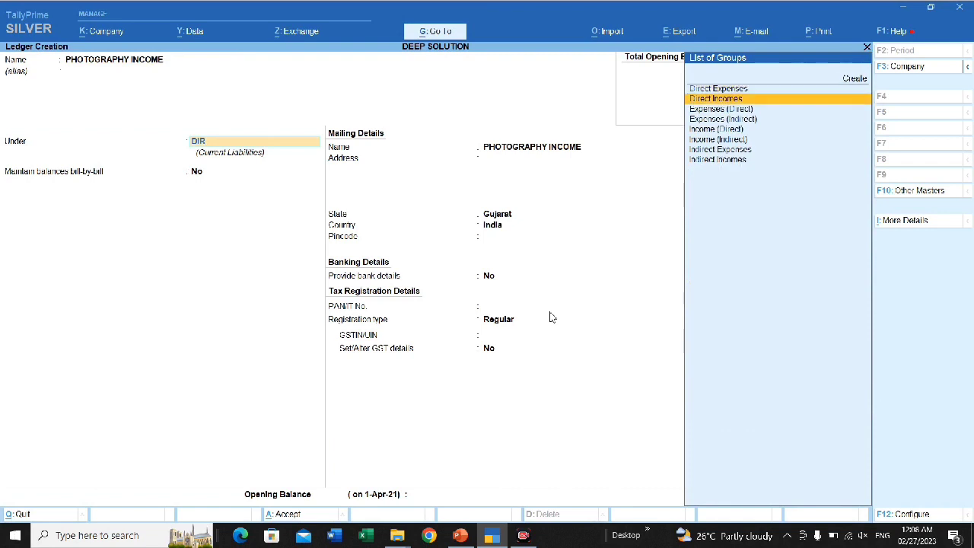
key(Return)
key(Return)
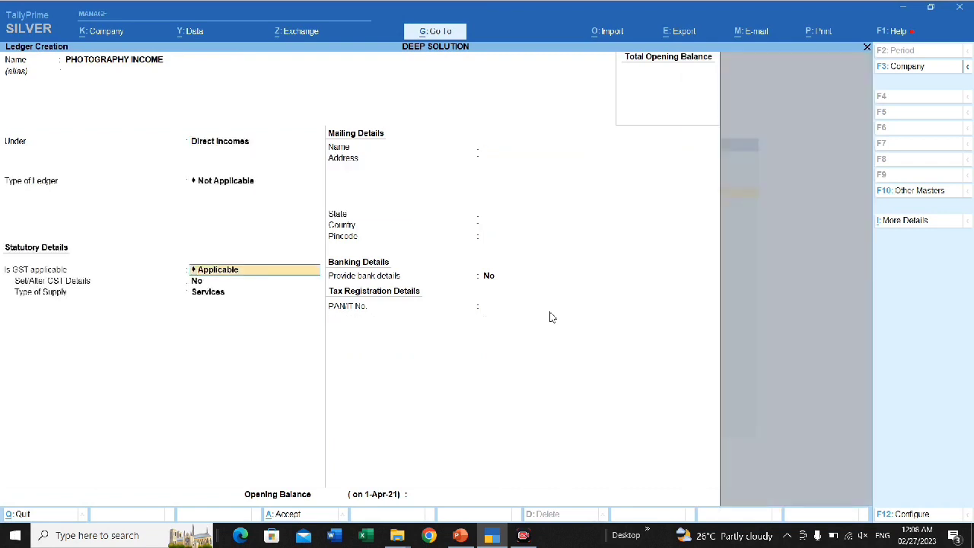
Step: Keep the photography ledger's GST as Applicable, GST details at No, supply type Services and bank details at No
key(Return)
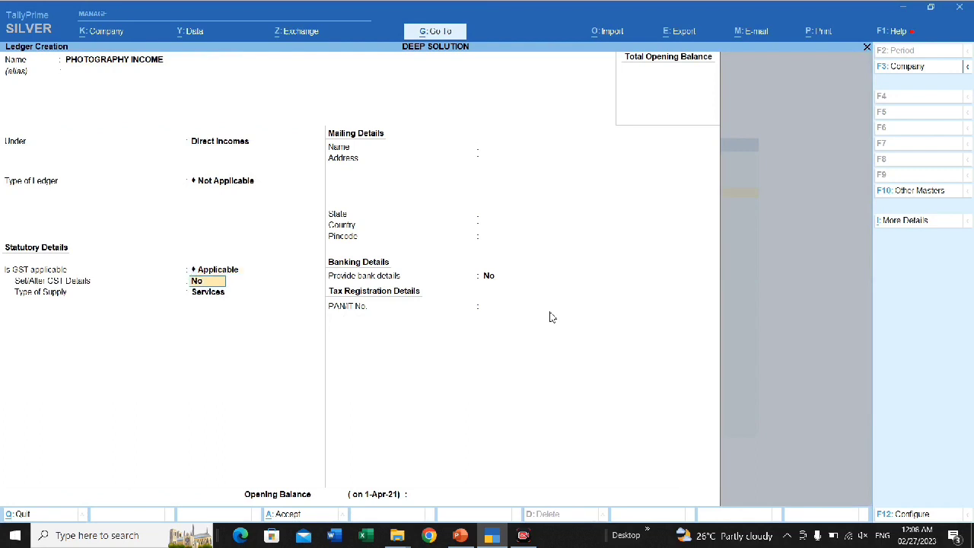
key(Return)
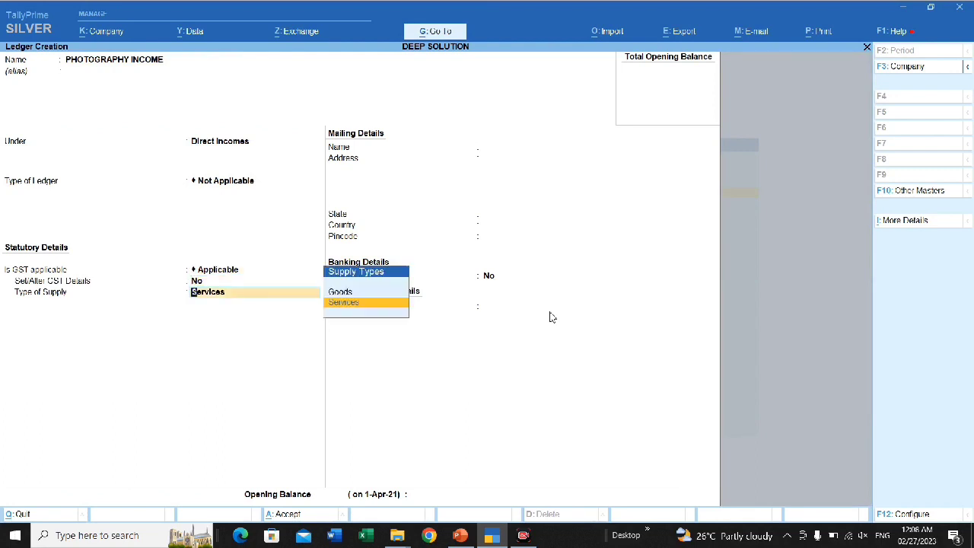
key(Return)
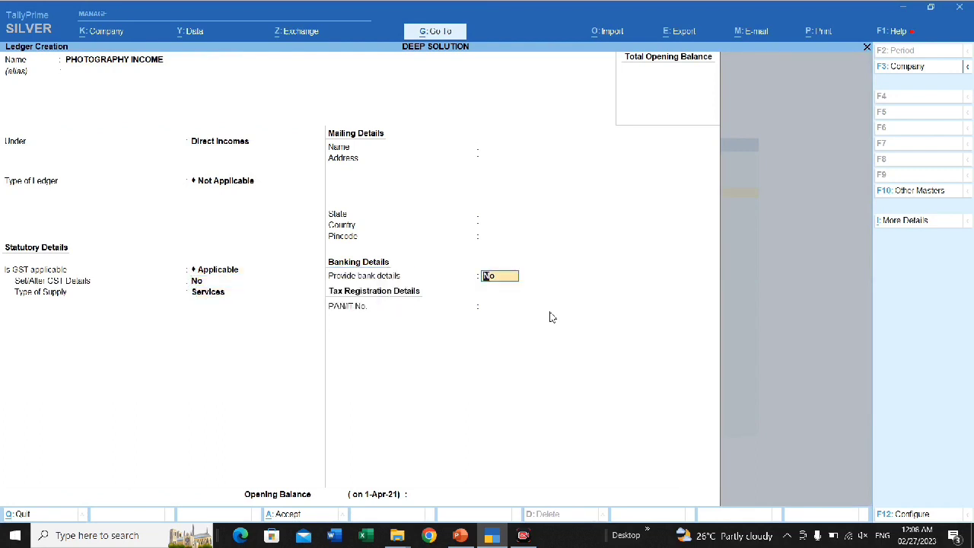
key(Return)
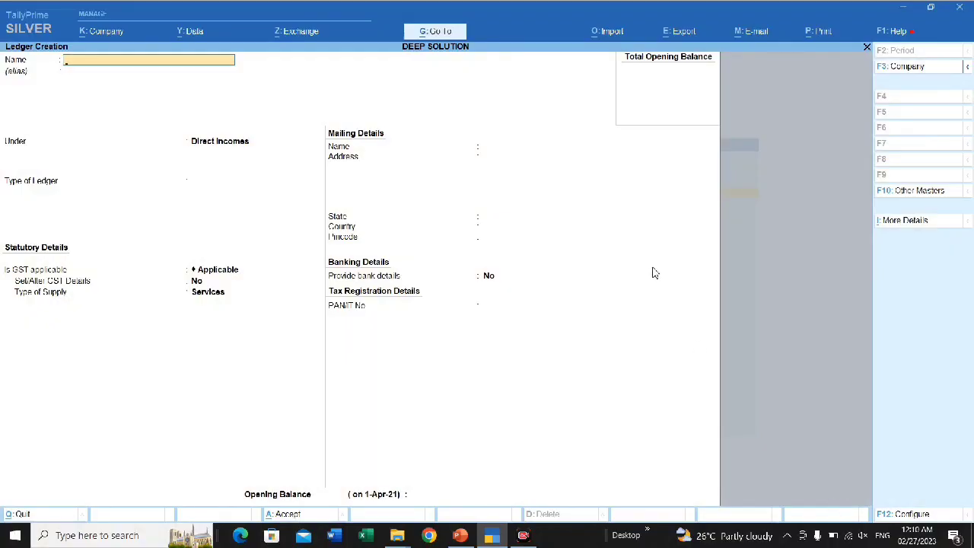
Step: Name the new ledger RENT INCOME and leave its alias blank
text(RENT INCOME)
key(Return)
key(Return)
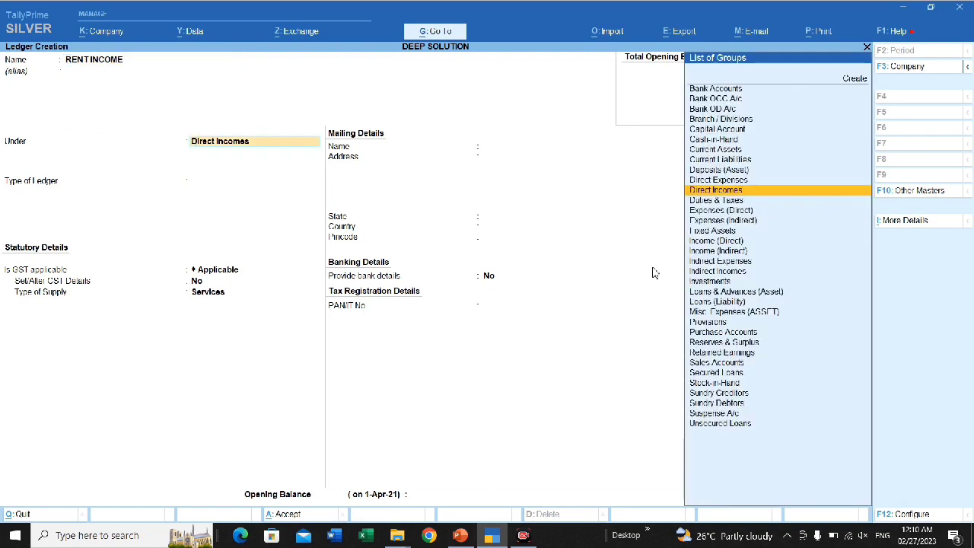
Step: Place the rent ledger under the Indirect Incomes group with its ledger type as Not Applicable
text(IND)
key(Down)
key(Down)
key(Down)
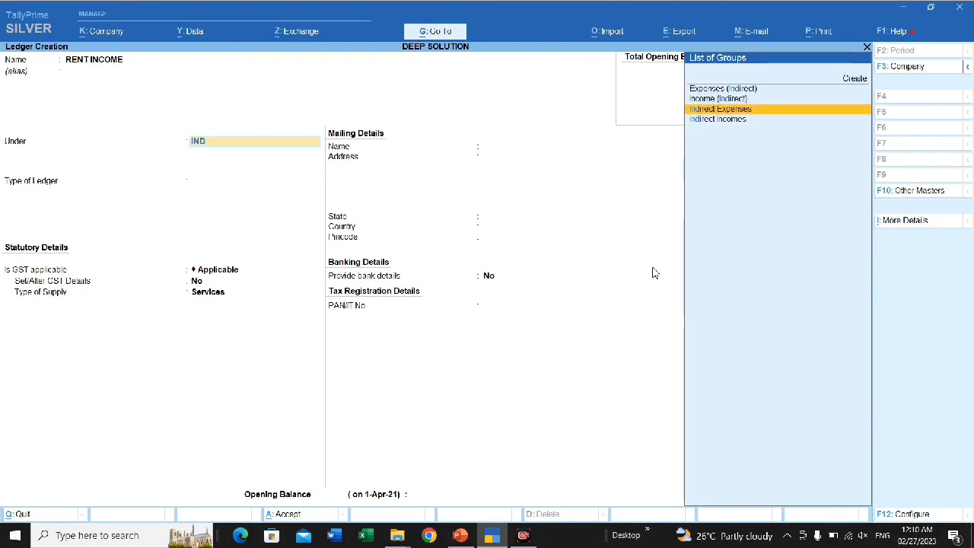
key(Return)
key(Return)
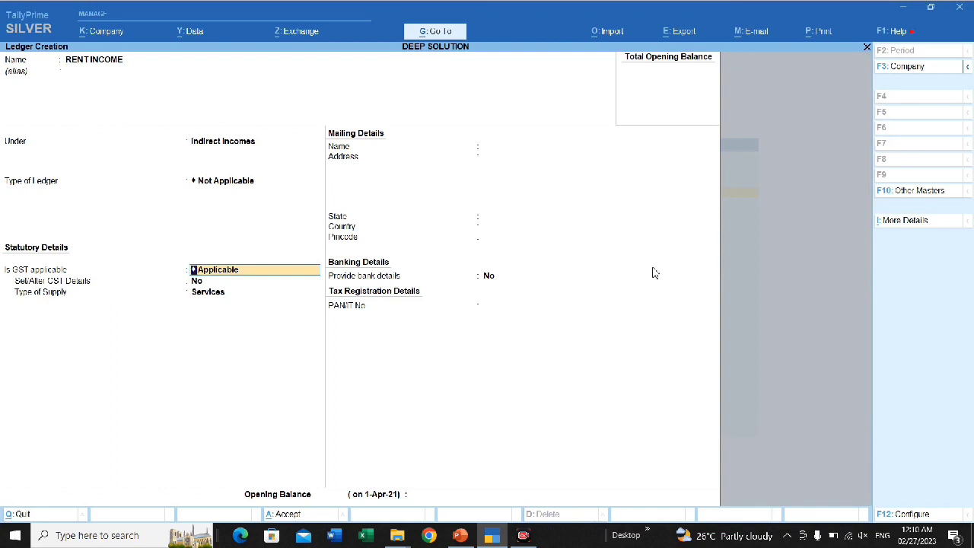
Step: Keep the rent ledger's GST as Applicable, GST details at No, supply type Services and bank details at No
key(Return)
key(Return)
key(Return)
key(Return)
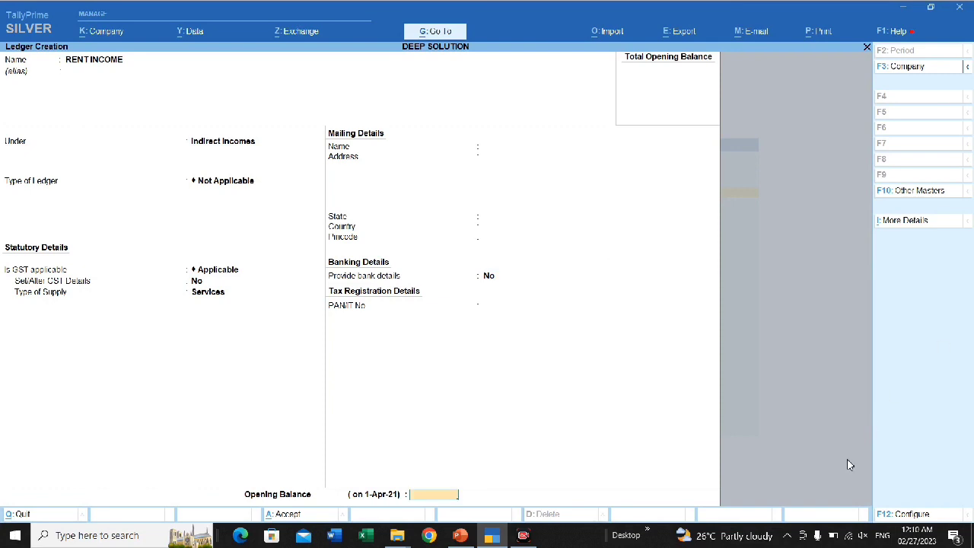
Step: Switch to the PowerPoint slideshow and advance to the explanation of the Direct Expenses group
key(alt+Tab)
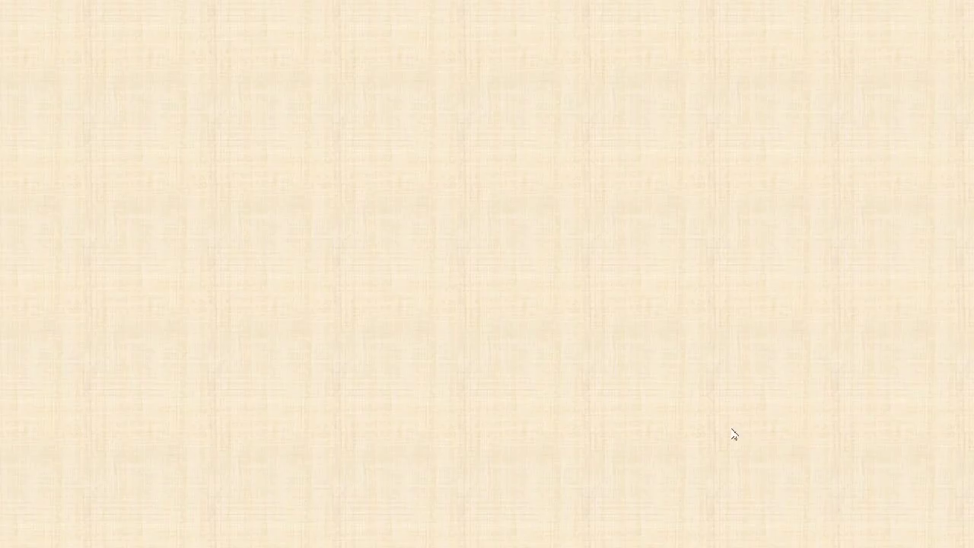
click(494, 294)
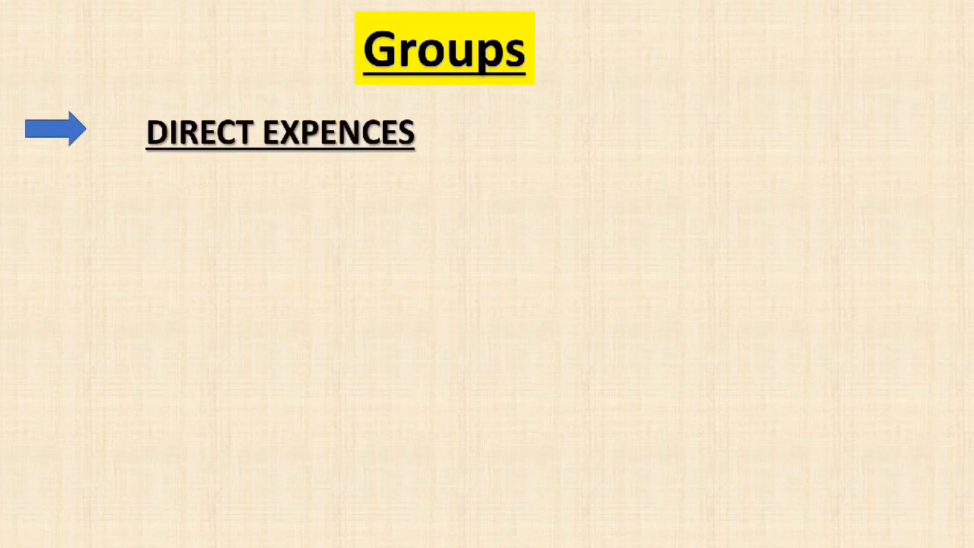
key(Right)
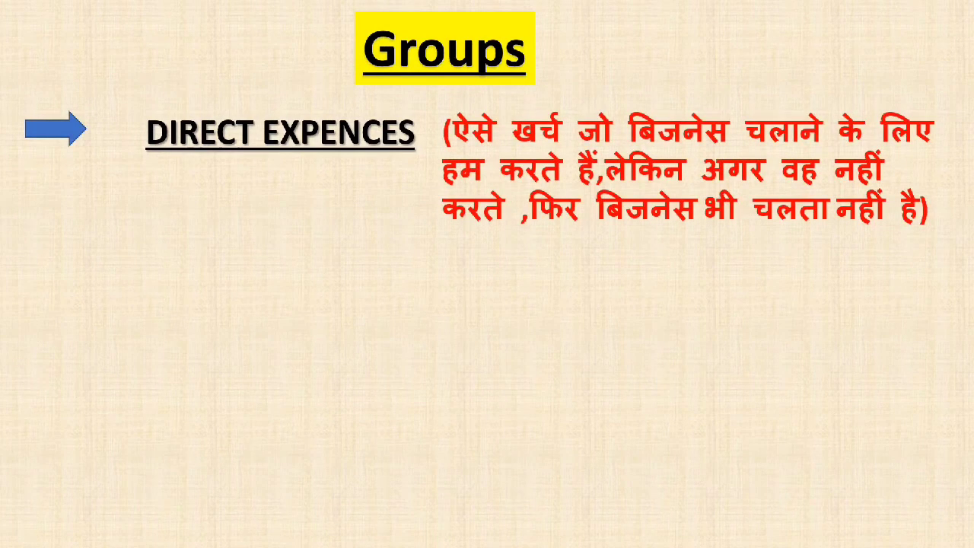